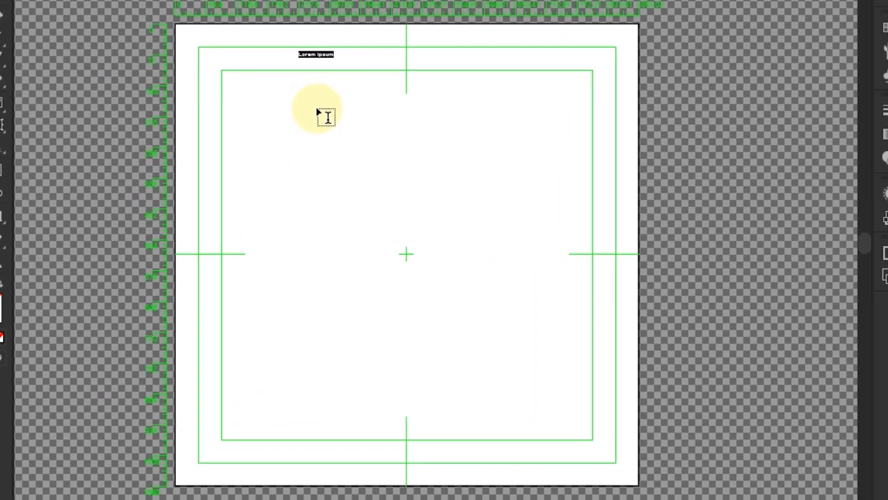
Step: Type the title 'TWISTED TEXT', enlarge it and place it at the top centre of the artboard
text(TWO)
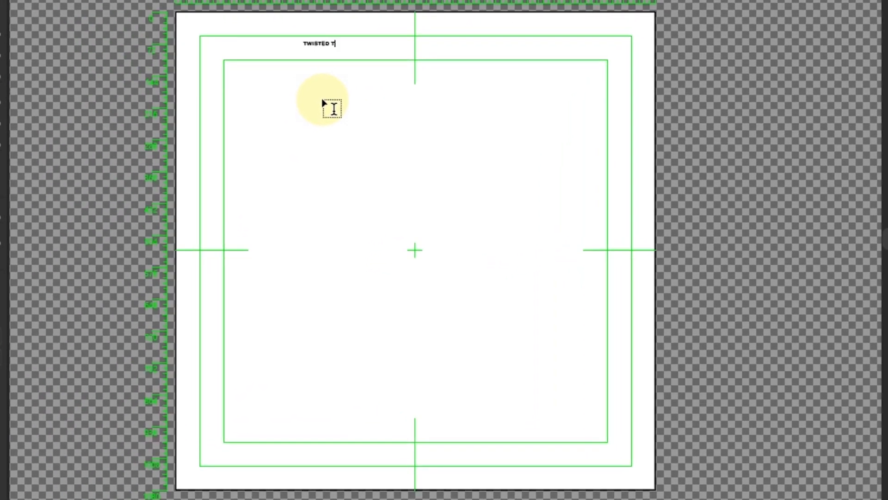
text(STED TEXT)
key(Escape)
drag(324, 50, 343, 139)
drag(347, 83, 417, 40)
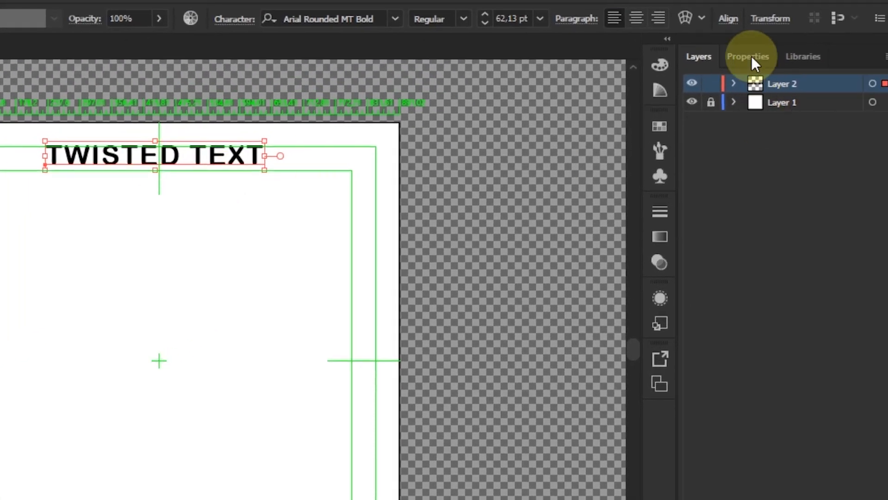
Step: Set the title's tracking to 25 and its leading to Auto in the Character settings
click(749, 56)
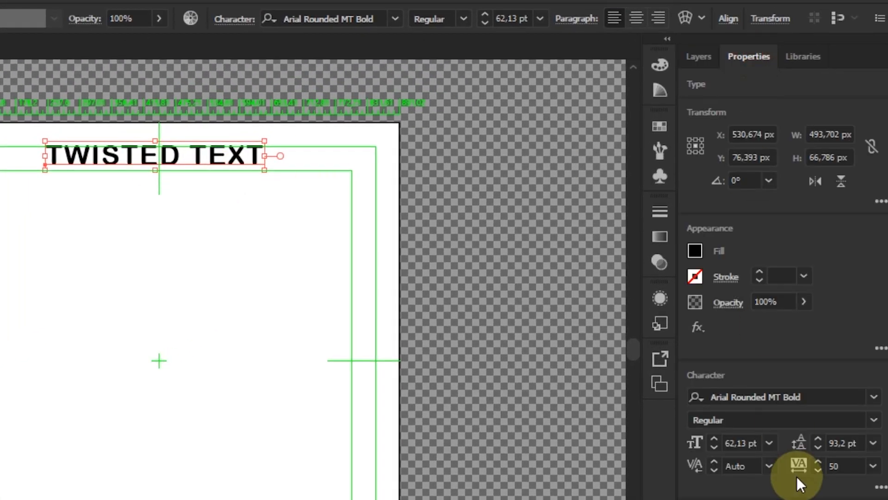
click(874, 467)
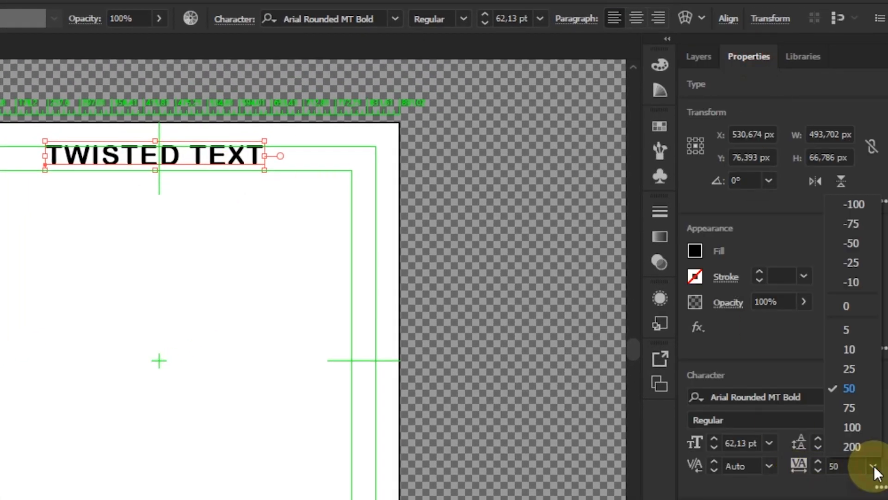
click(849, 370)
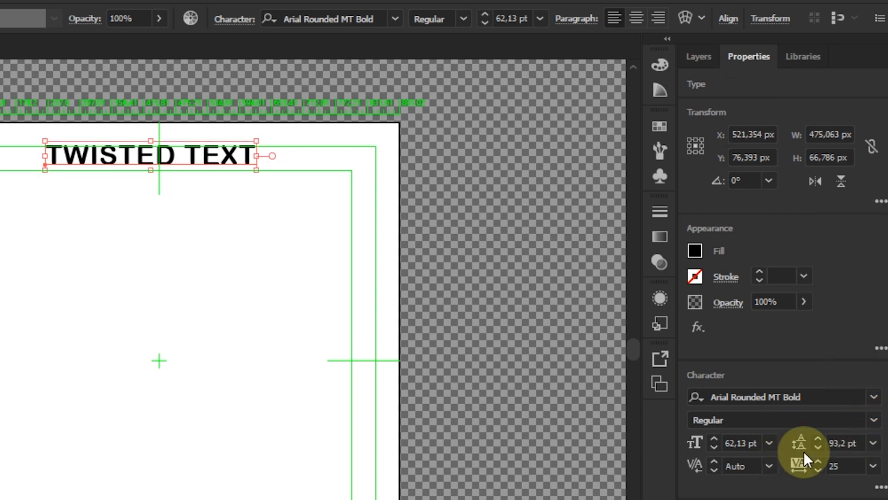
click(874, 442)
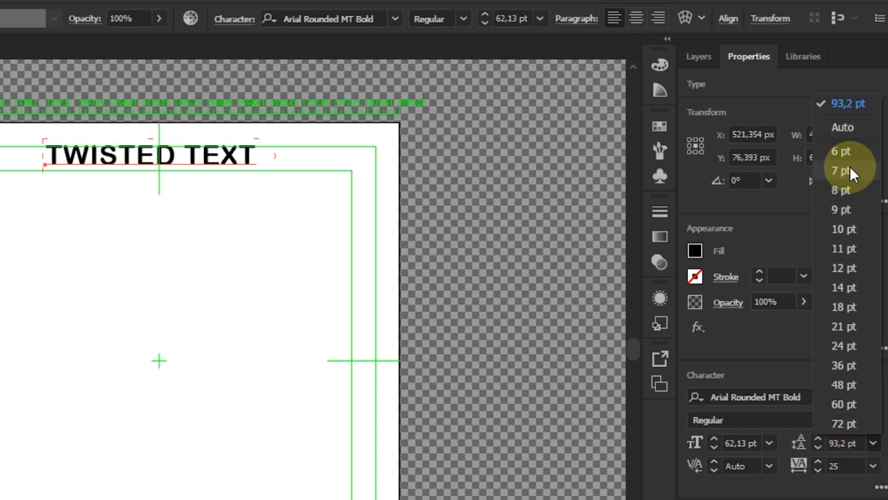
click(843, 142)
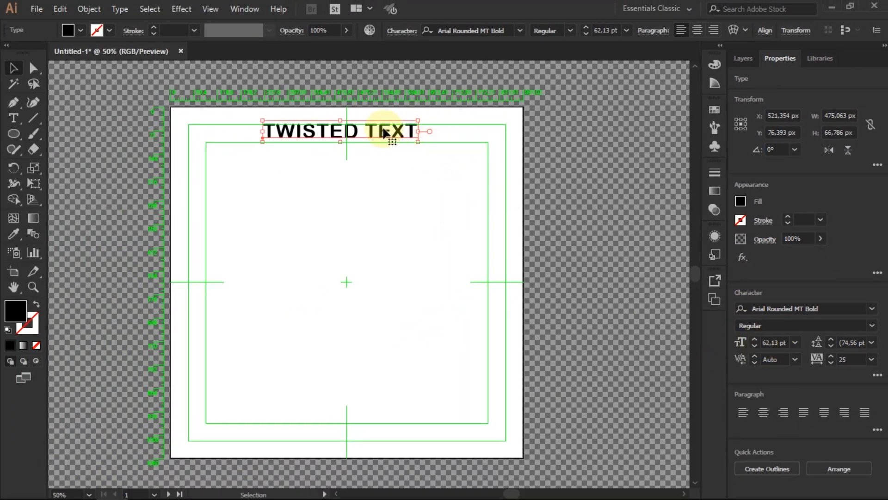
Step: Nudge the title slightly right and convert it to outlines with Create Outlines
drag(390, 133, 395, 134)
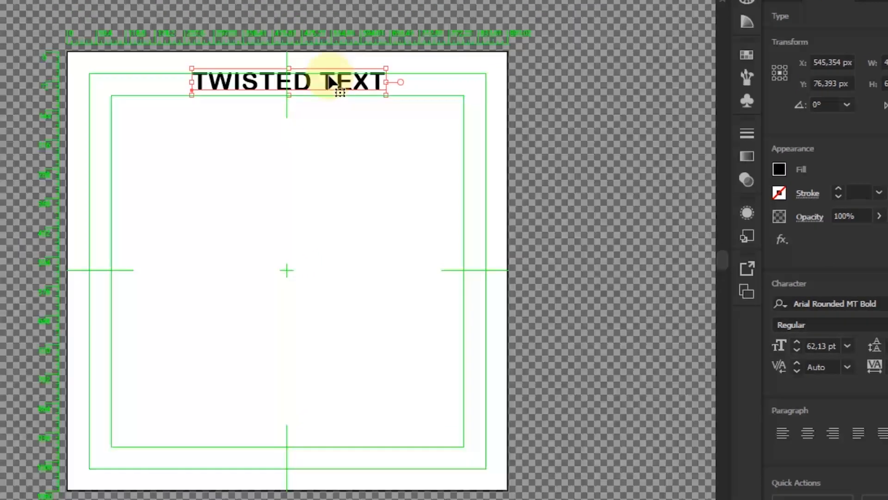
right_click(330, 81)
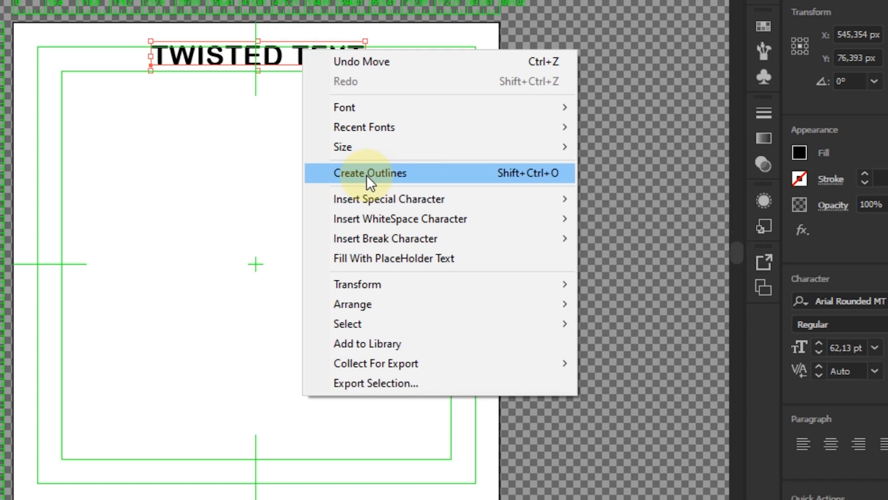
click(390, 171)
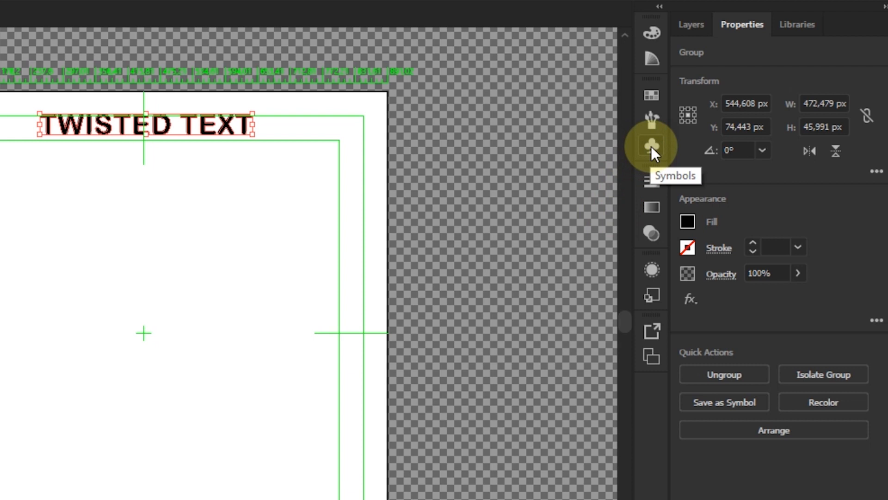
Step: Create a pattern brush, Pattern Brush 1, from the outlined title with 4% spacing
click(651, 146)
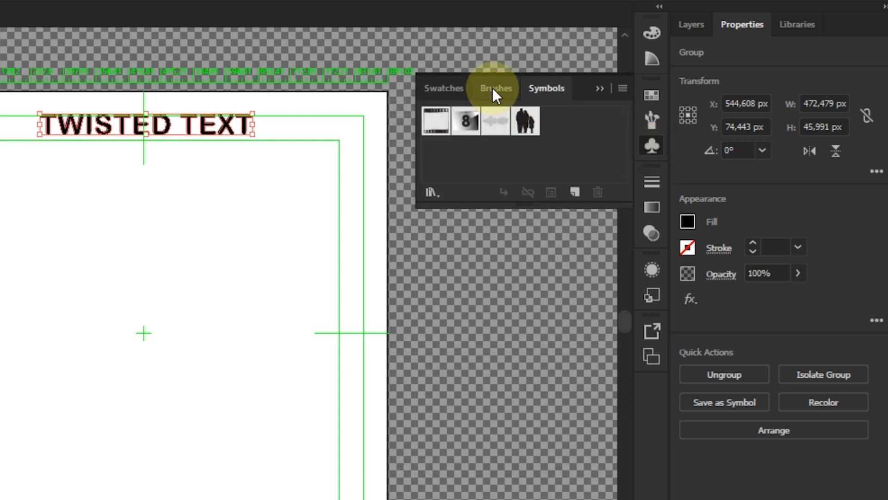
click(492, 87)
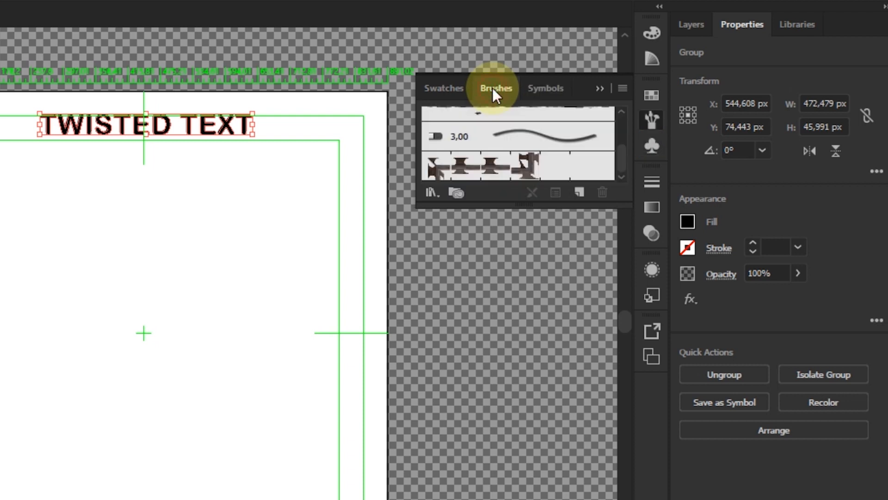
click(580, 190)
click(214, 386)
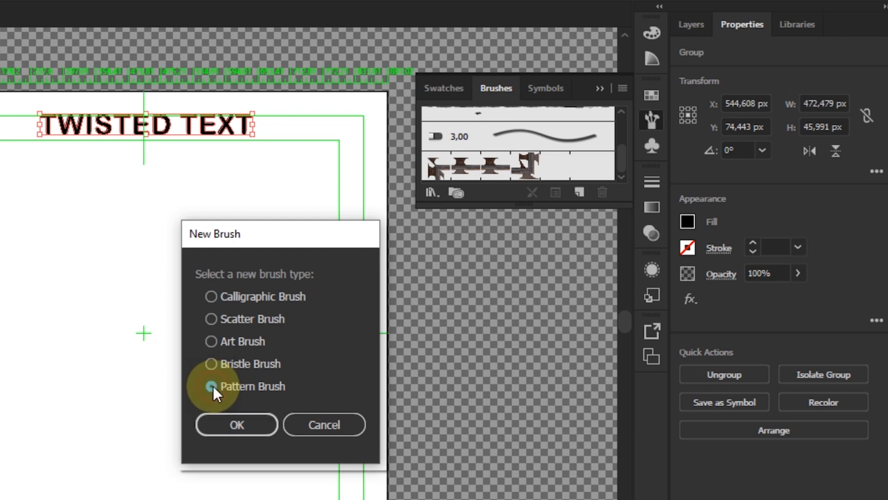
click(235, 426)
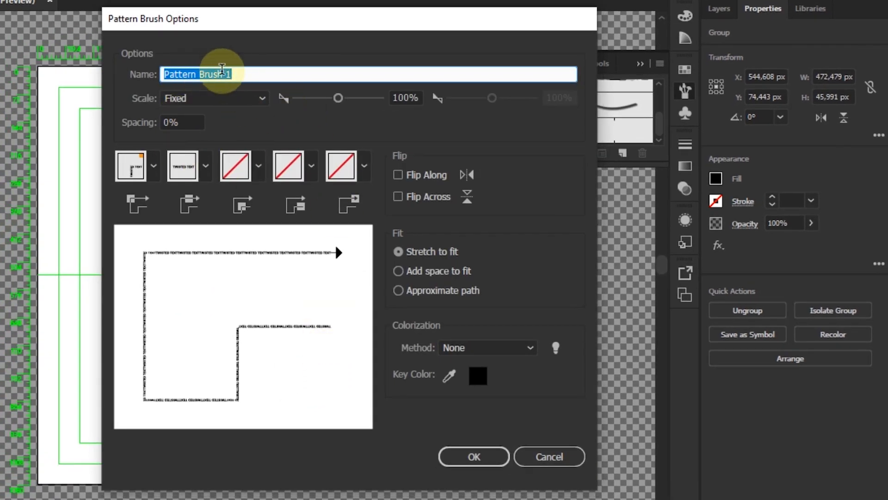
click(171, 121)
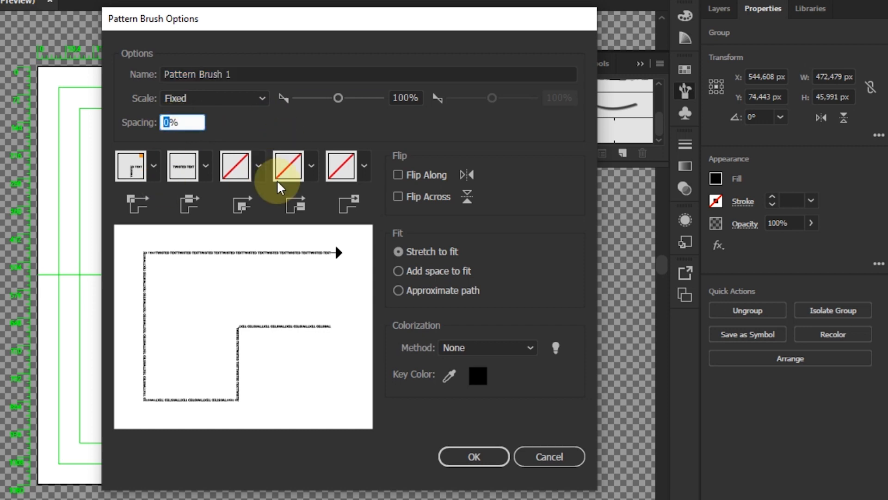
text(4)
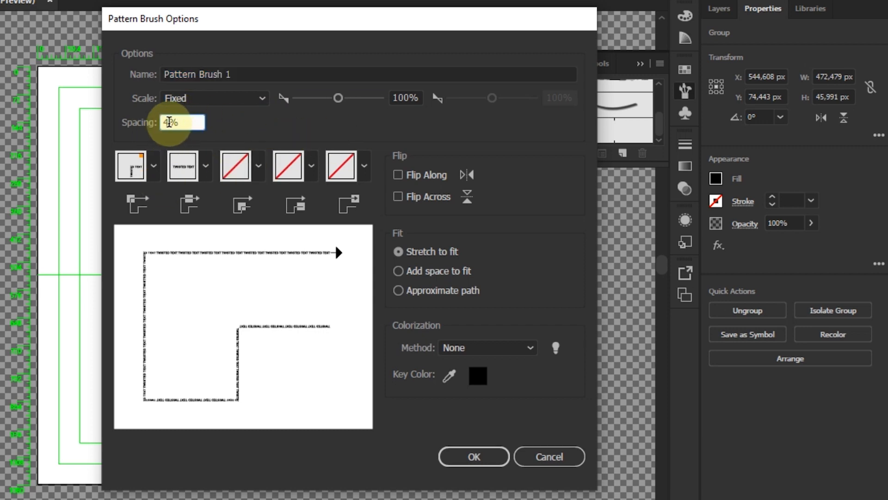
click(472, 457)
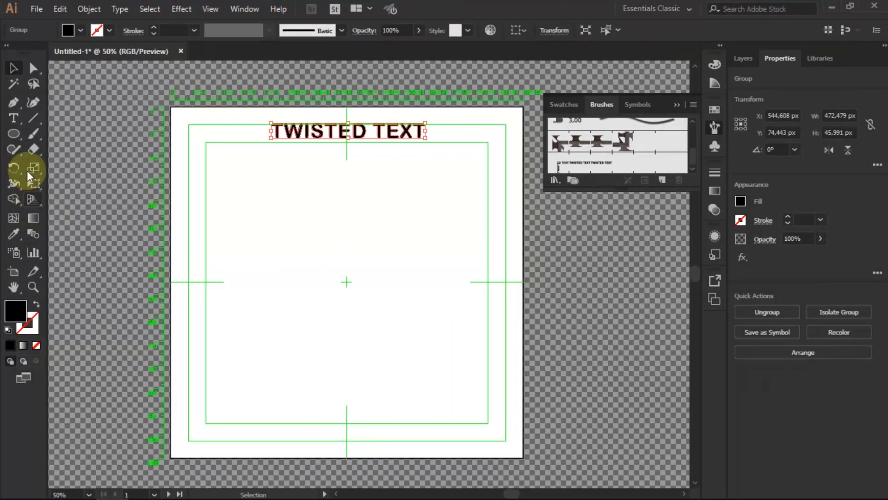
Step: Draw an 876 px circle centred below the title, with no fill and a 1 pt stroke
drag(13, 140, 67, 170)
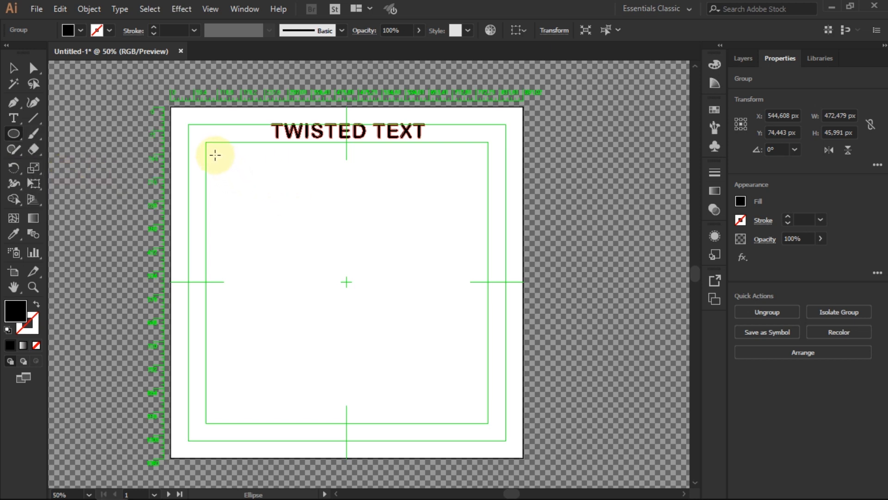
drag(215, 155, 495, 439)
click(13, 67)
drag(397, 227, 383, 225)
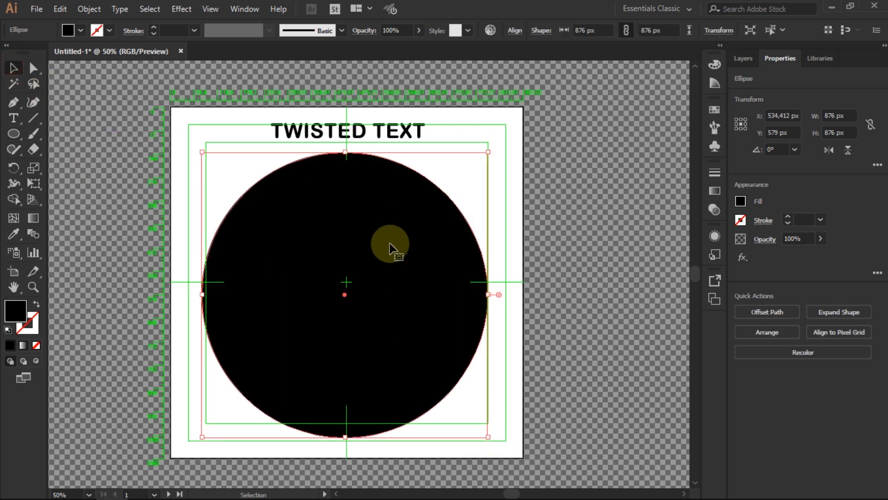
click(38, 304)
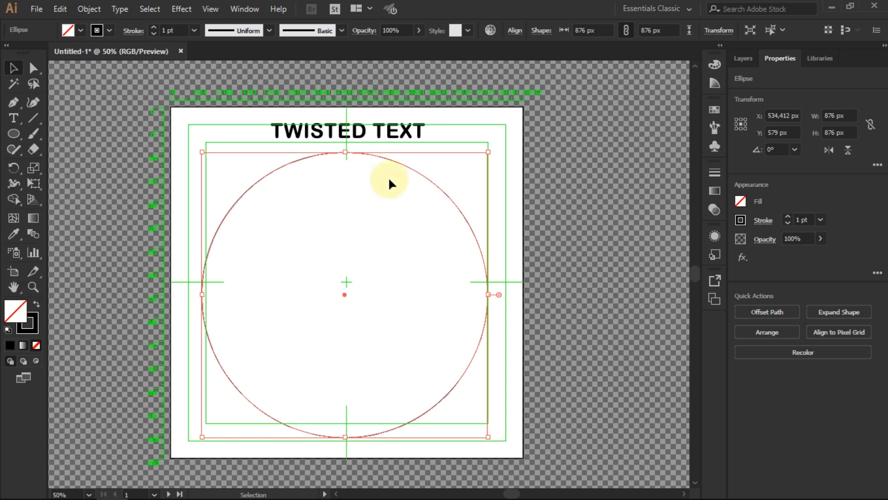
Step: Apply Pattern Brush 1 from the Brushes panel to the selected circle
click(715, 147)
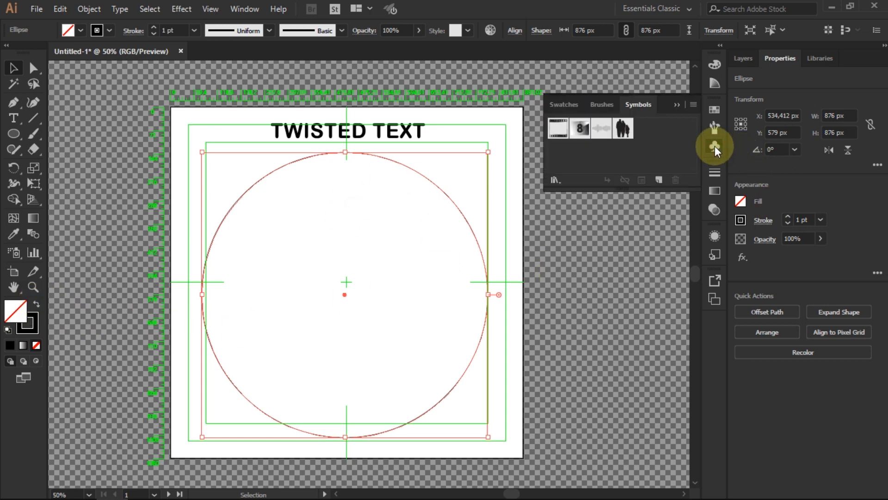
click(600, 104)
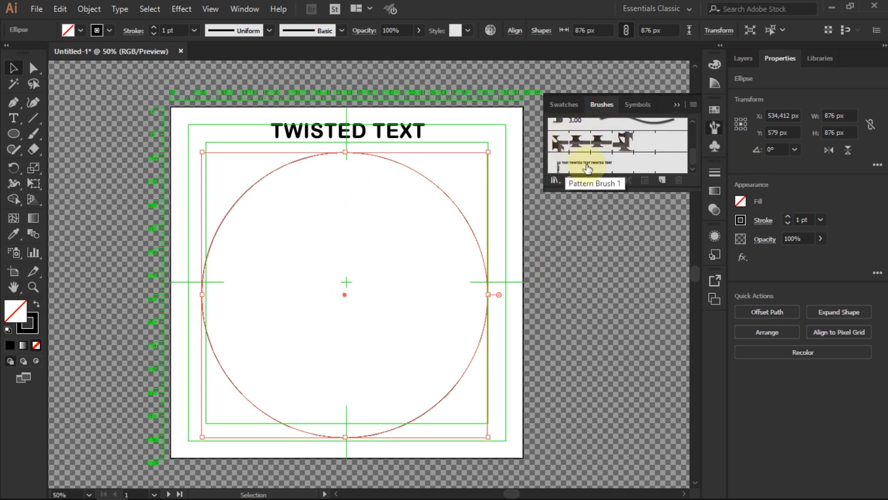
click(587, 167)
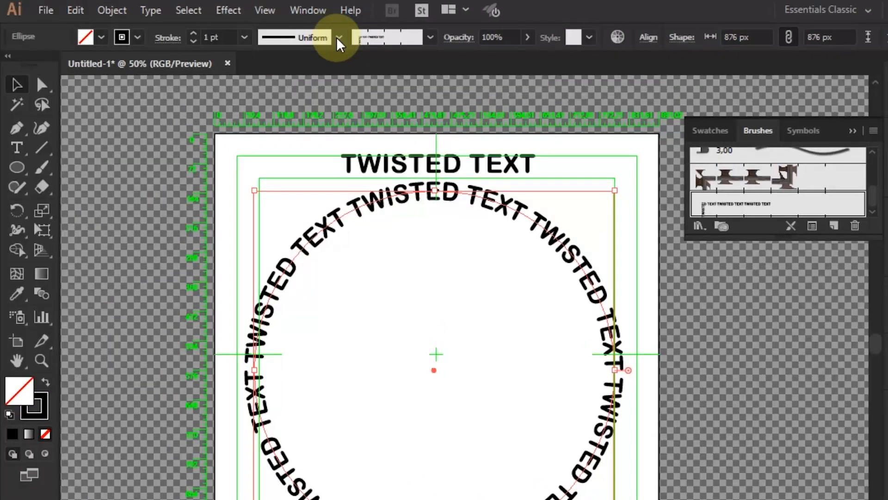
Step: Give the text ring Width Profile 4 and rotate it to about 188° so the thick part sits top-left
click(339, 38)
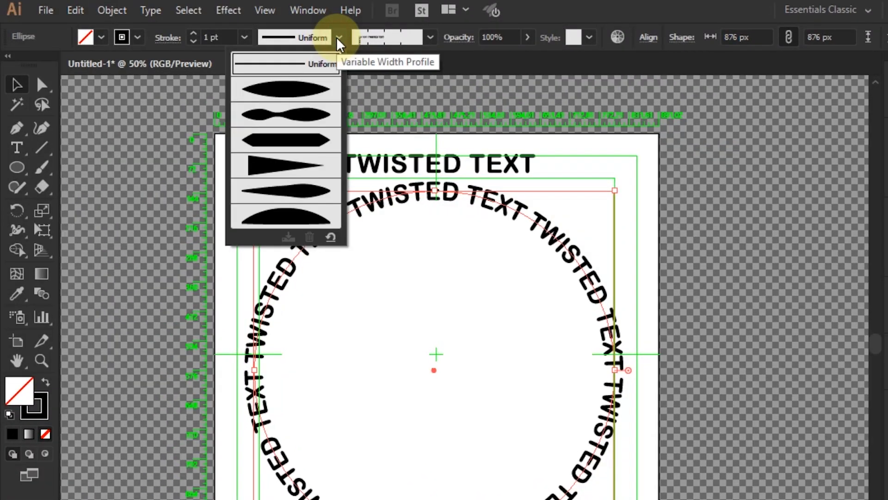
click(304, 166)
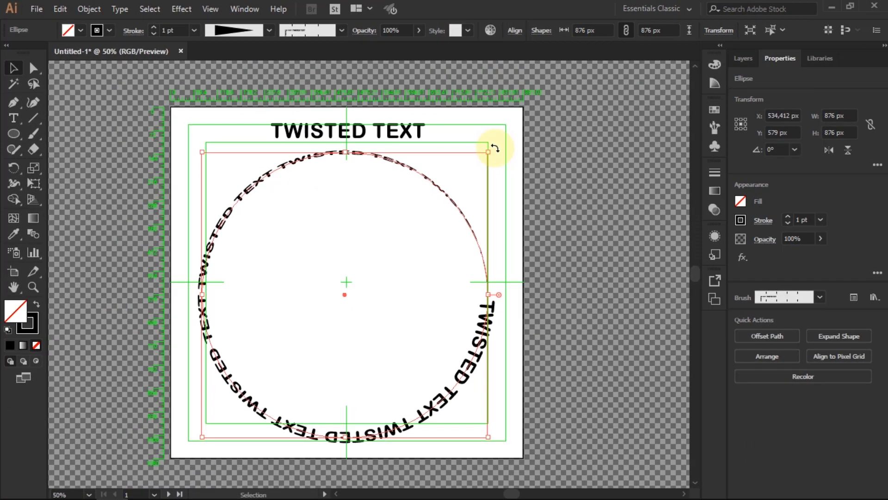
drag(505, 152, 432, 369)
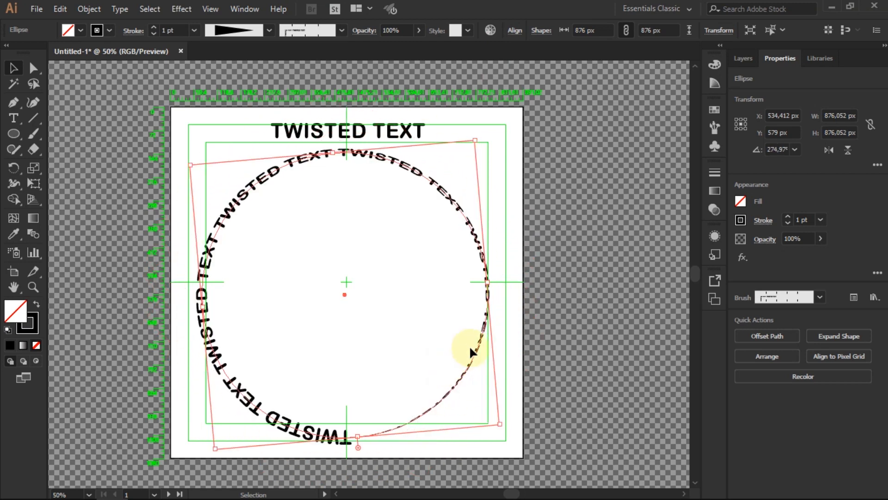
drag(478, 138, 497, 407)
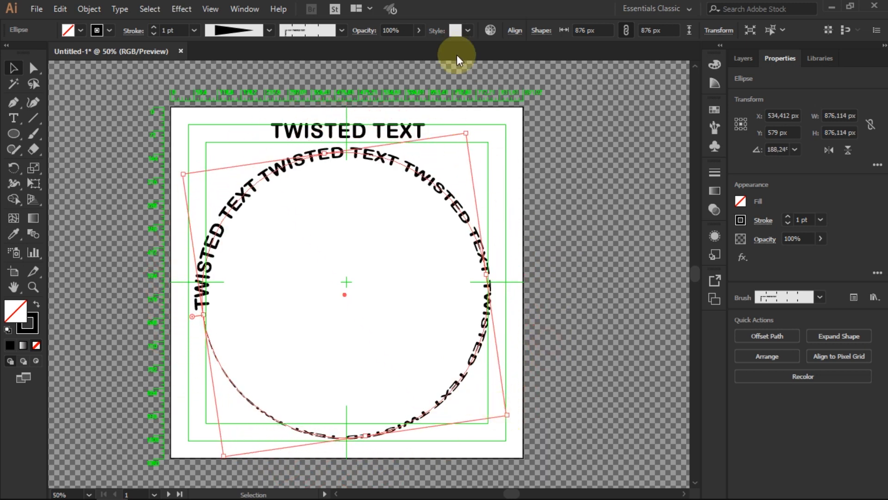
drag(472, 127, 483, 148)
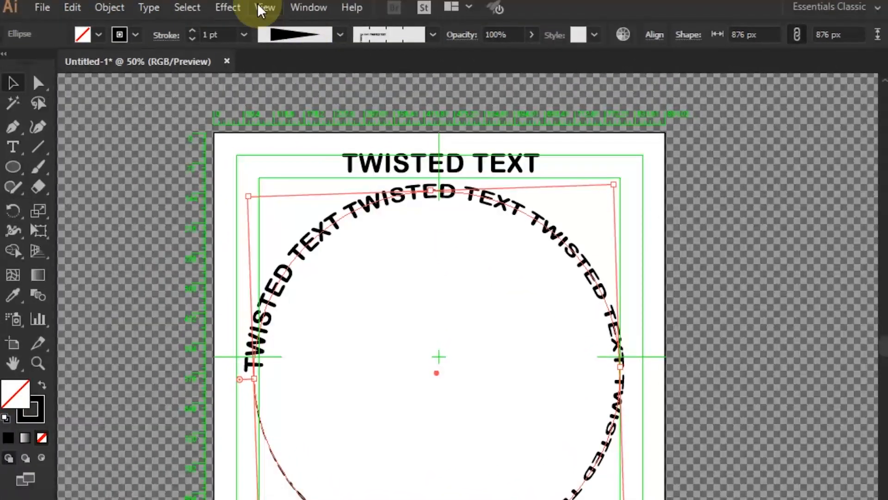
Step: Add a Transform effect to the ring: scale 88% by 88%, angle 10°, 14 copies
click(228, 7)
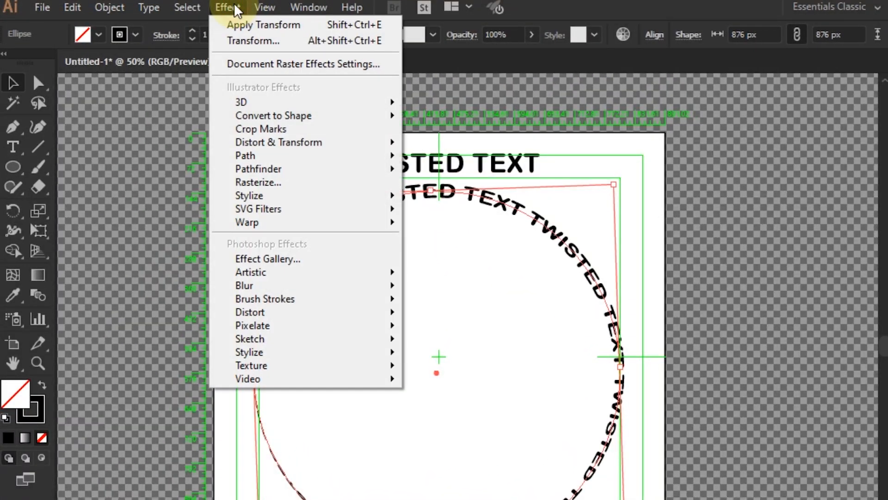
mouse_move(301, 147)
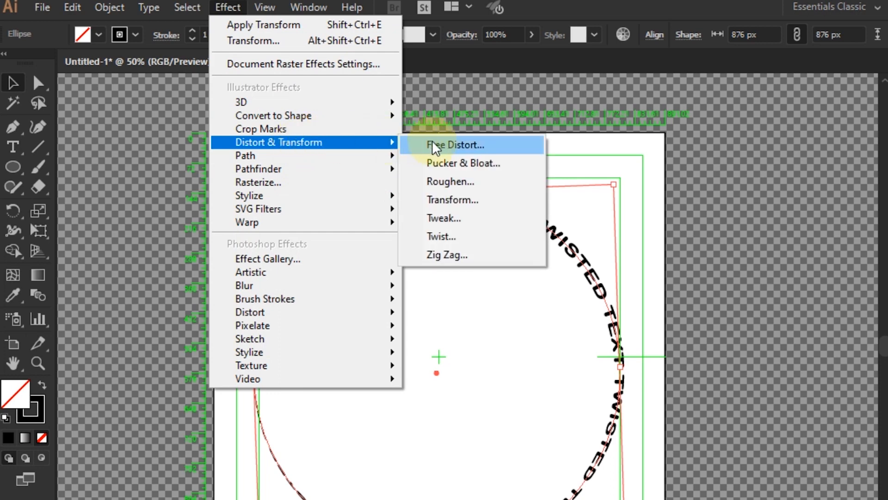
click(451, 199)
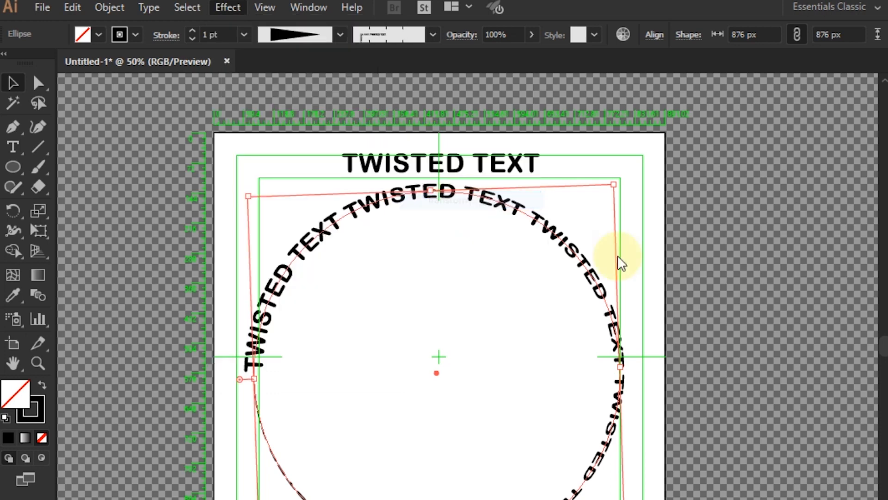
drag(836, 77, 732, 90)
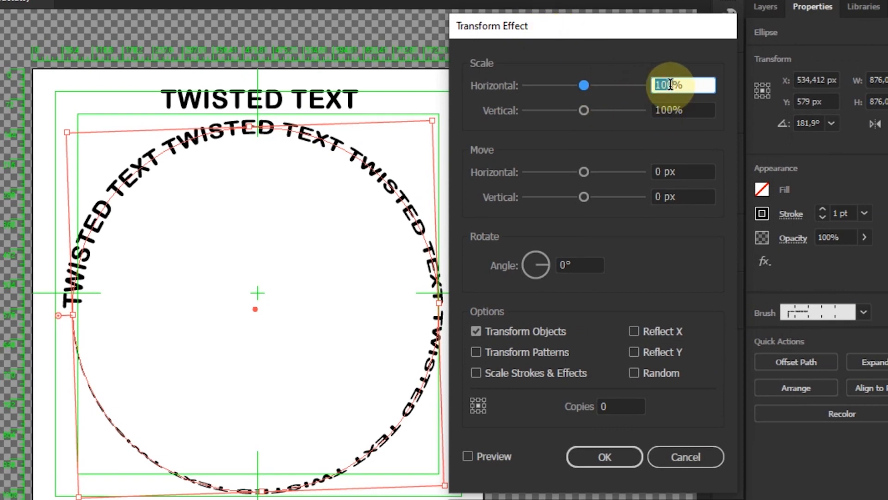
text(88)
click(673, 109)
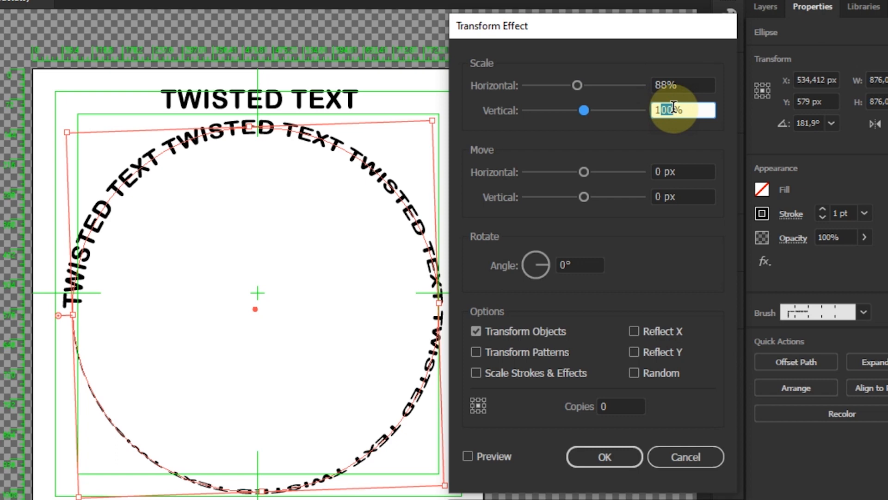
text(88)
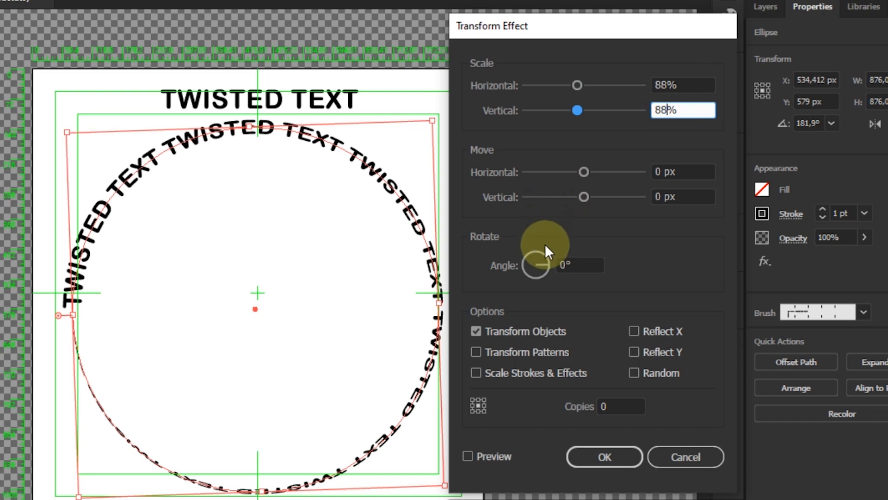
click(562, 266)
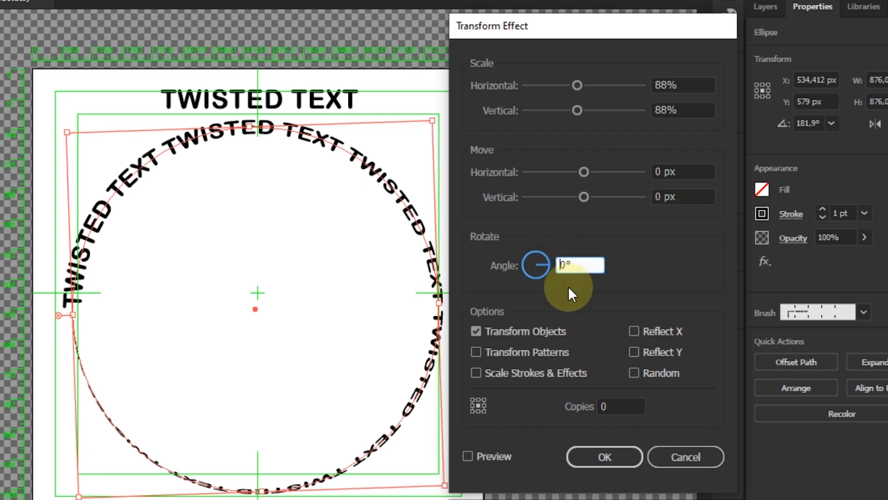
text(1)
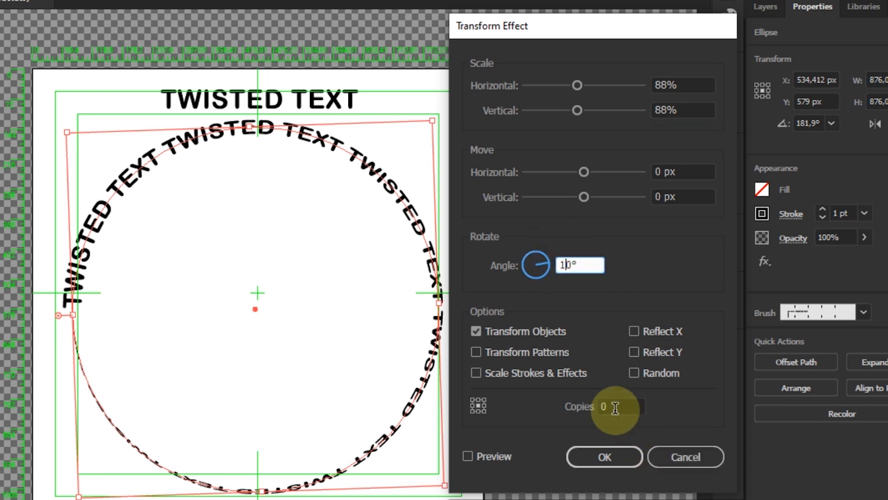
click(609, 407)
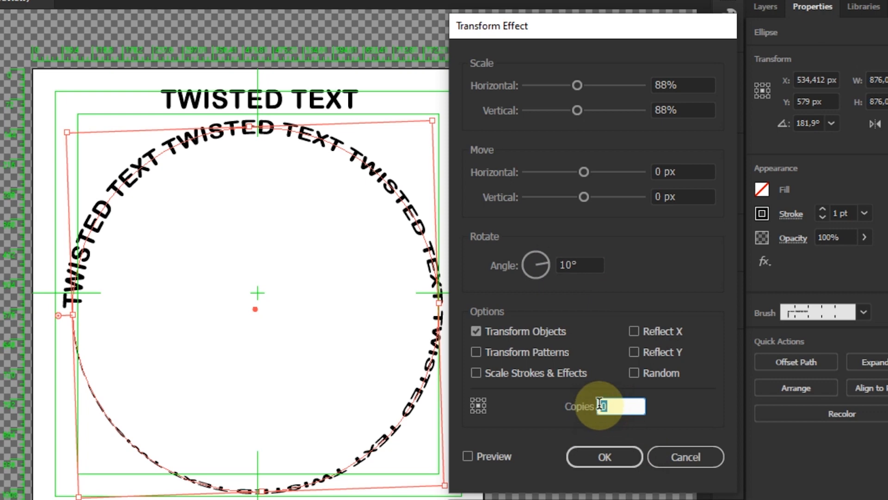
text(14)
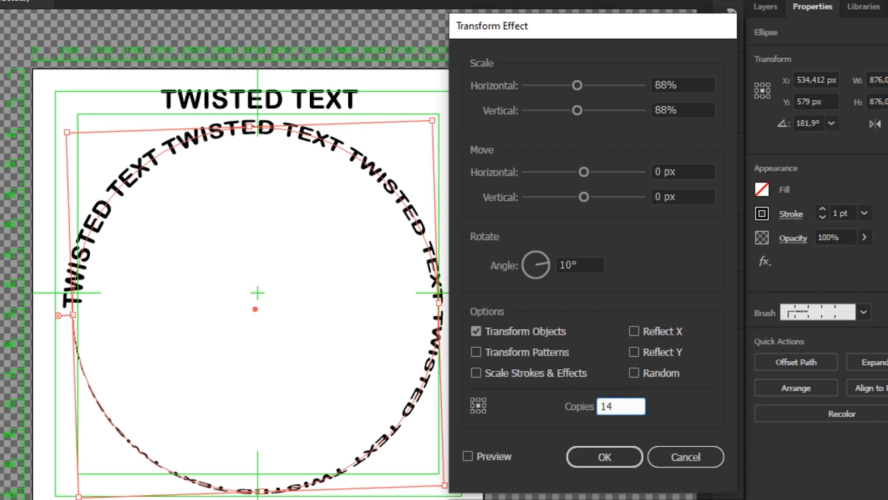
click(468, 457)
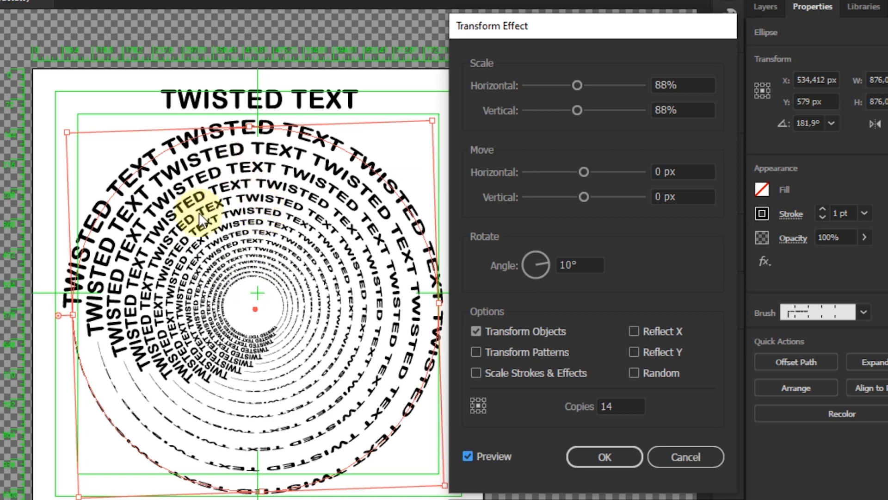
click(593, 454)
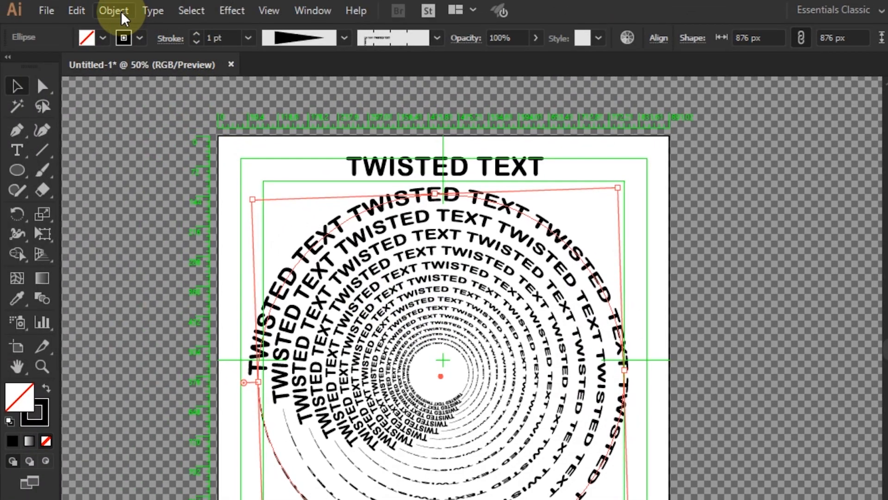
Step: Expand the spiral's appearance and ungroup it into separate rings
click(121, 11)
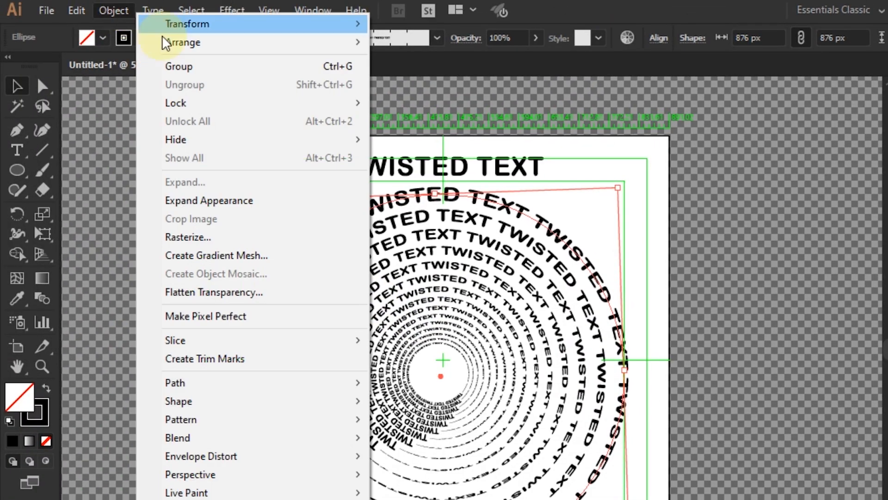
click(218, 204)
right_click(378, 285)
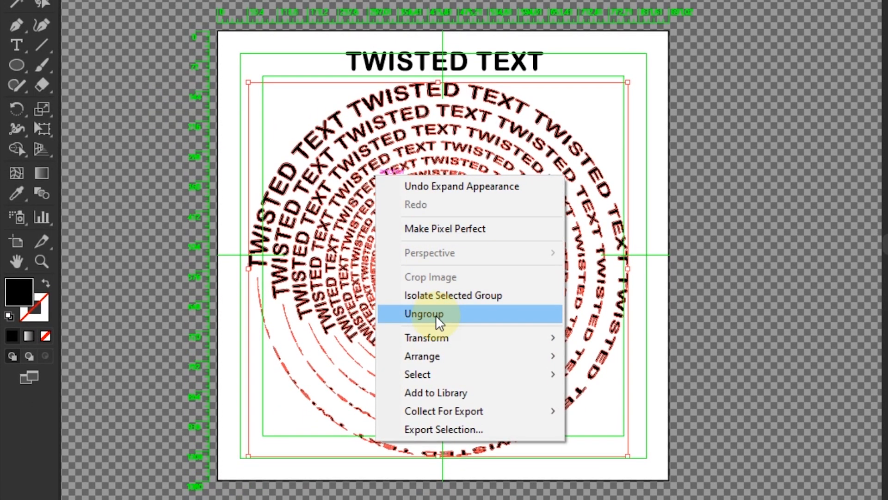
click(437, 318)
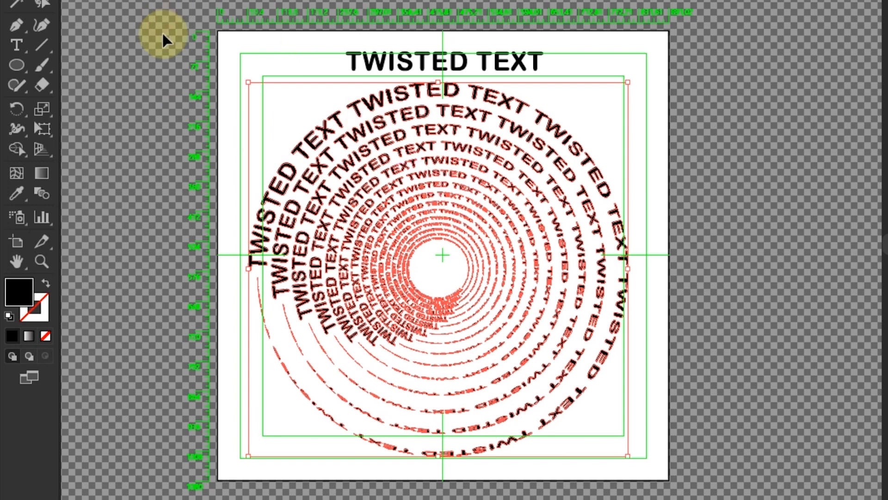
Step: Select every other ring, from the outermost ring inward to the last alternate inner ring
click(311, 145)
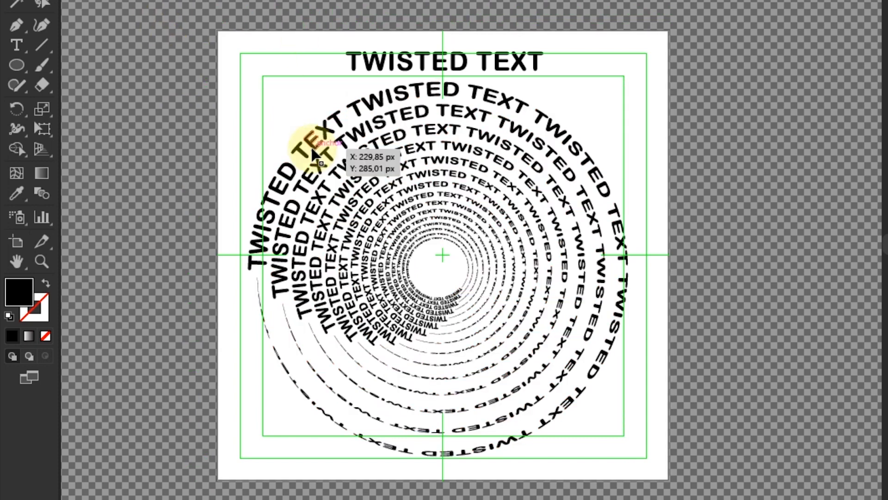
double_click(347, 168)
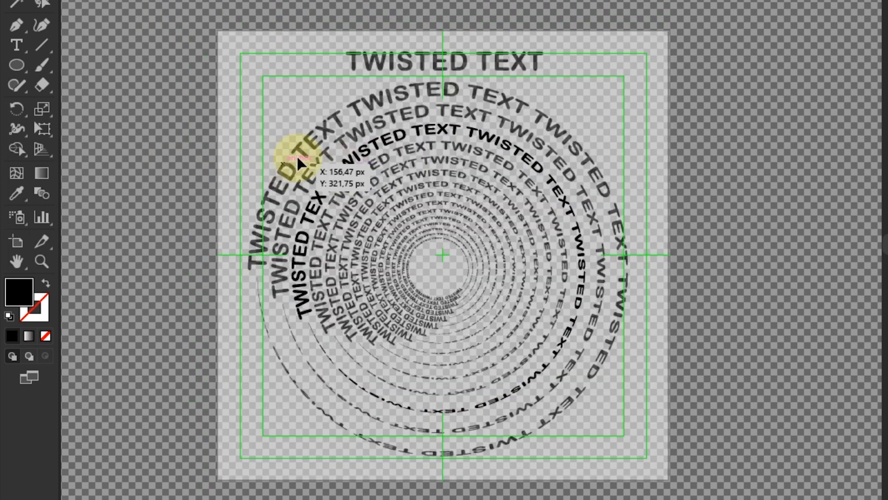
key(Escape)
click(314, 151)
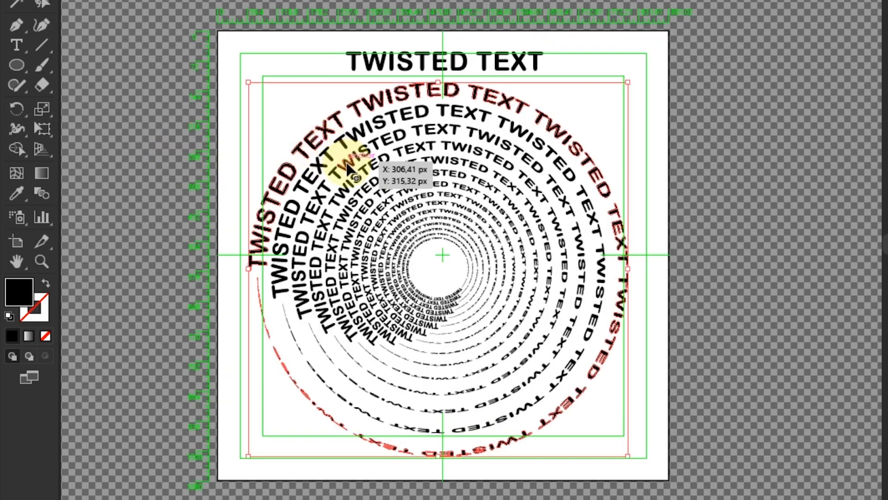
shift+click(342, 162)
shift+click(368, 189)
shift+click(392, 215)
shift+click(403, 237)
shift+click(403, 233)
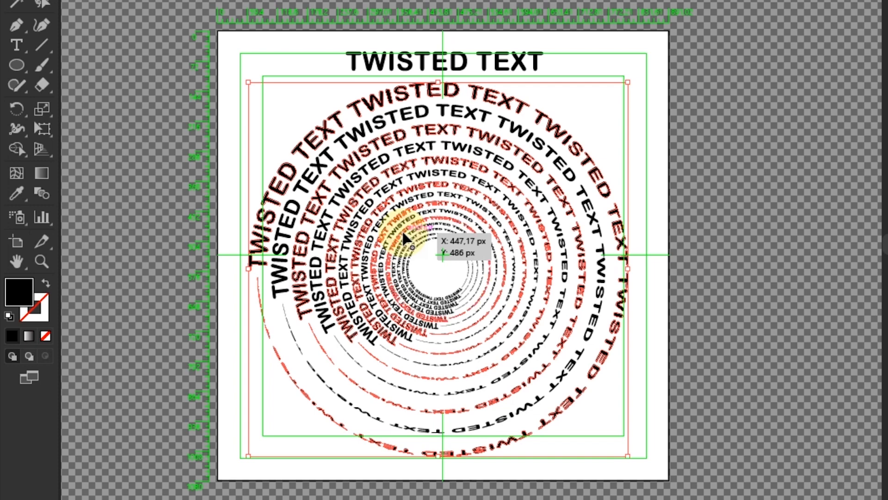
shift+click(409, 242)
shift+click(413, 255)
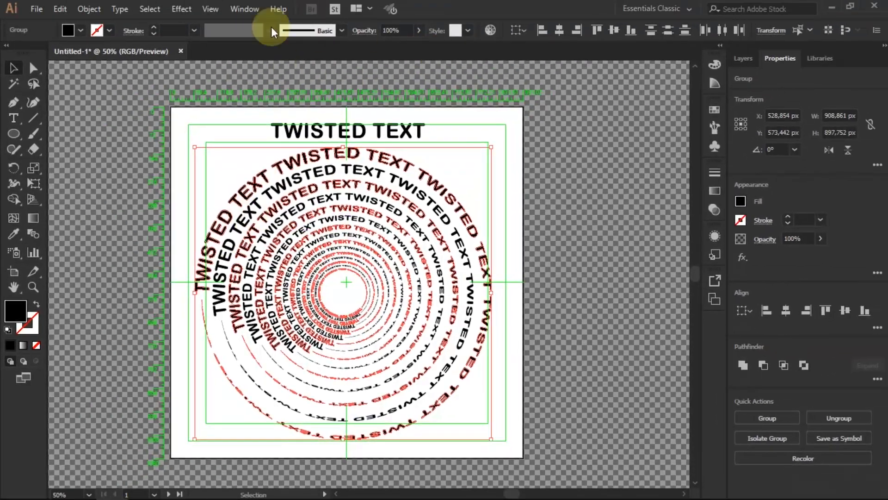
Step: Fill the selected alternate rings with red, then deselect them
click(69, 30)
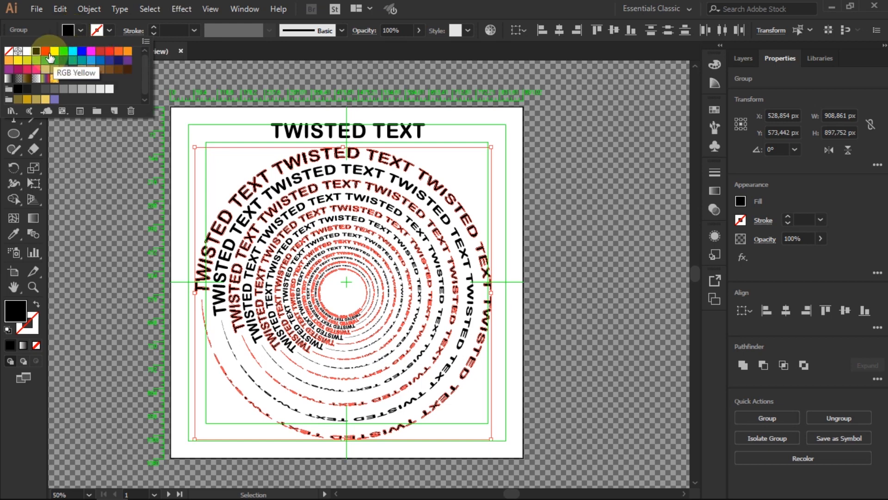
click(46, 51)
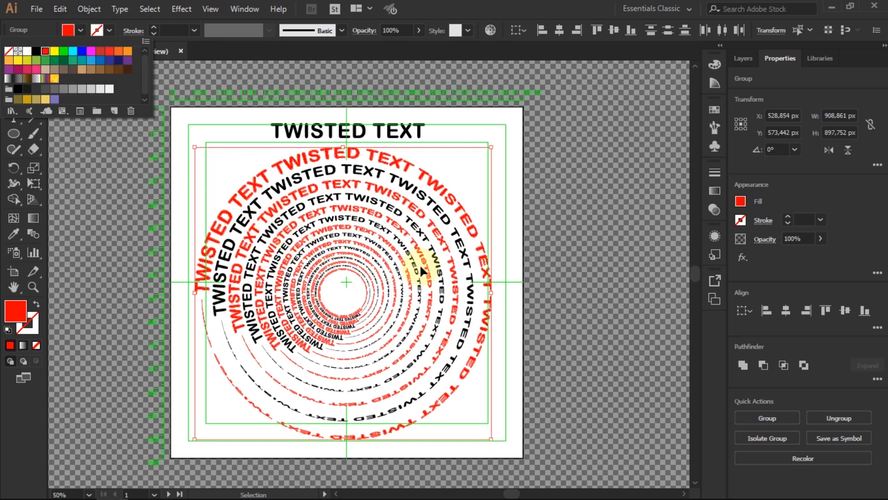
click(426, 235)
click(131, 209)
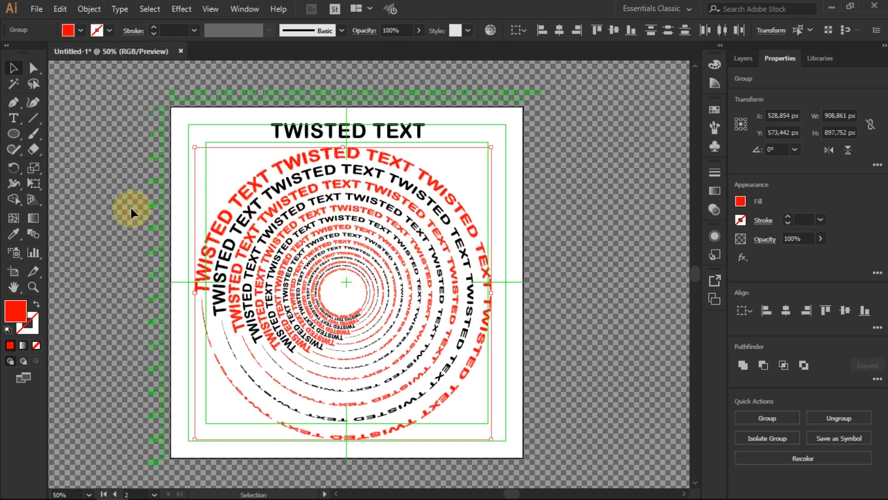
Step: Free-distort the whole spiral by pulling its top-right corner inward
drag(135, 154, 524, 436)
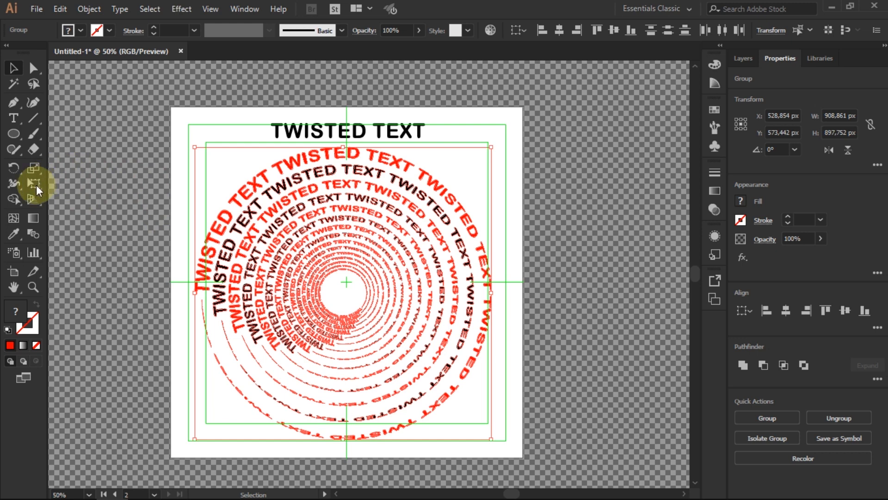
drag(36, 185, 89, 198)
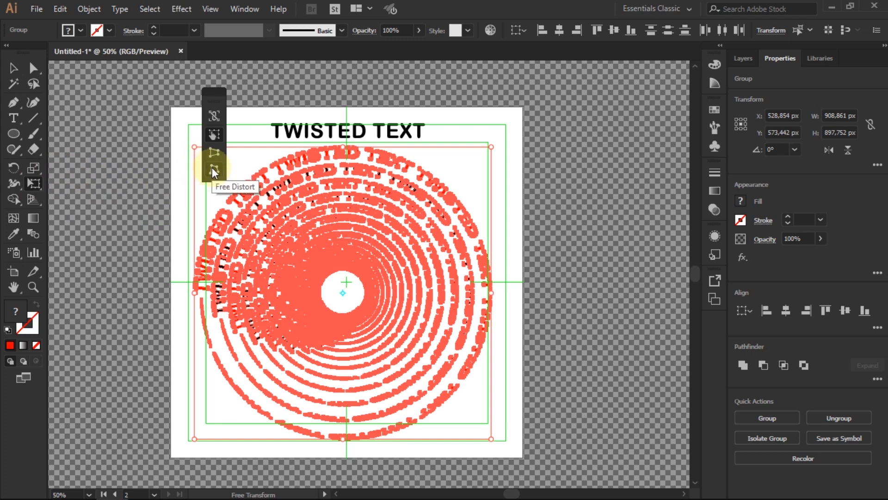
drag(491, 146, 432, 188)
Step: Move the distorted spiral up and right and enlarge it to fill the page under the title
click(14, 68)
drag(290, 192, 328, 177)
drag(232, 289, 193, 296)
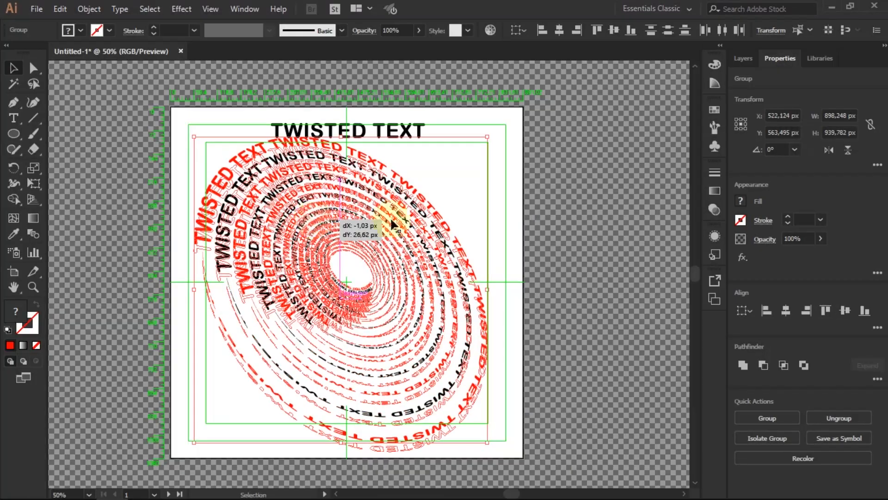
drag(483, 298, 488, 300)
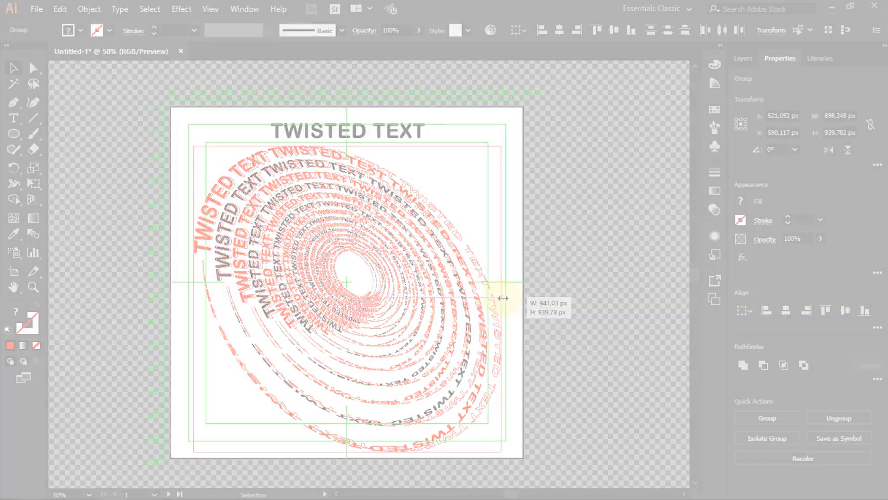